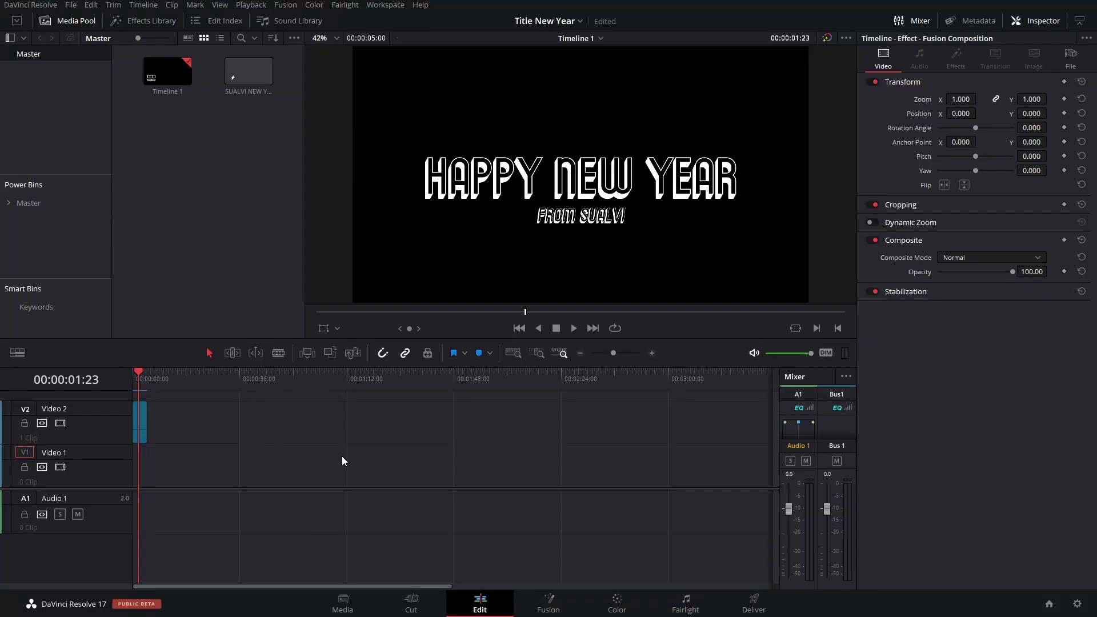
Return the playhead to 00:00:00:00 and play the HAPPY NEW YEAR title animation
left_click_drag(145, 374, 128, 379)
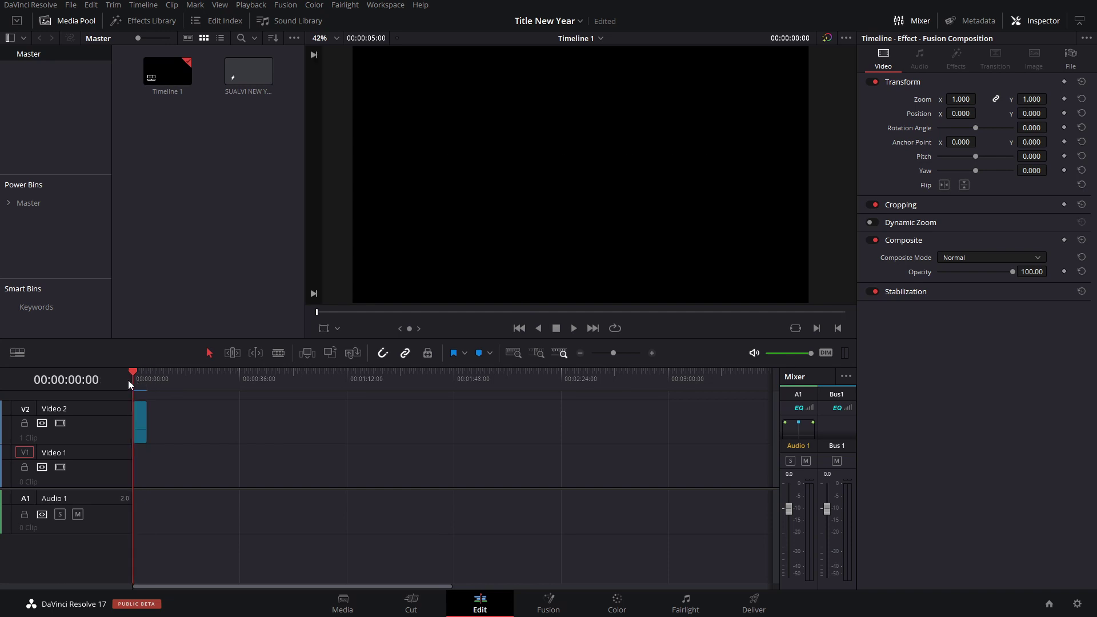
key("space")
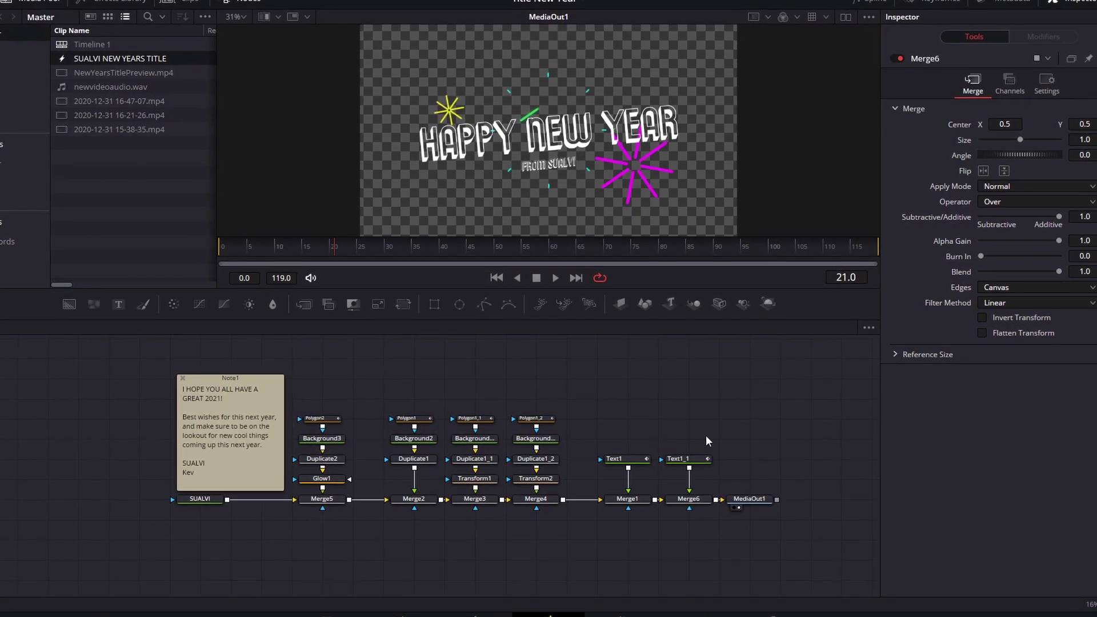
Detach the FROM SUALVI text from Merge6 to see its effect, then select every node
mouse_move(695, 485)
left_mouse_down()
mouse_move(715, 486)
mouse_move(709, 515)
left_mouse_up()
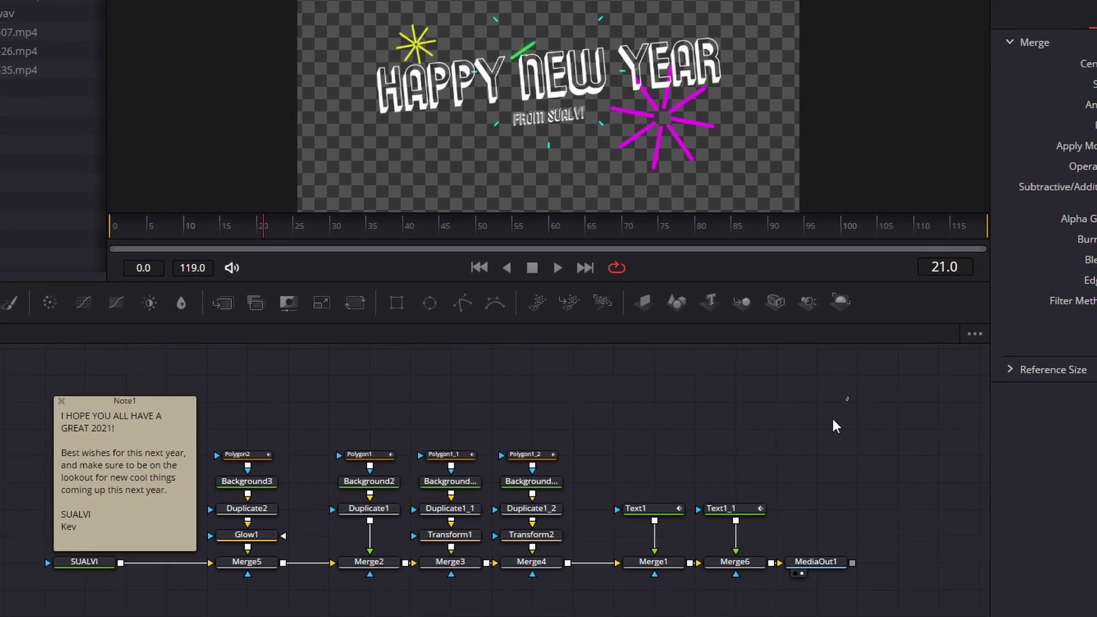
left_click_drag(844, 397, 49, 593)
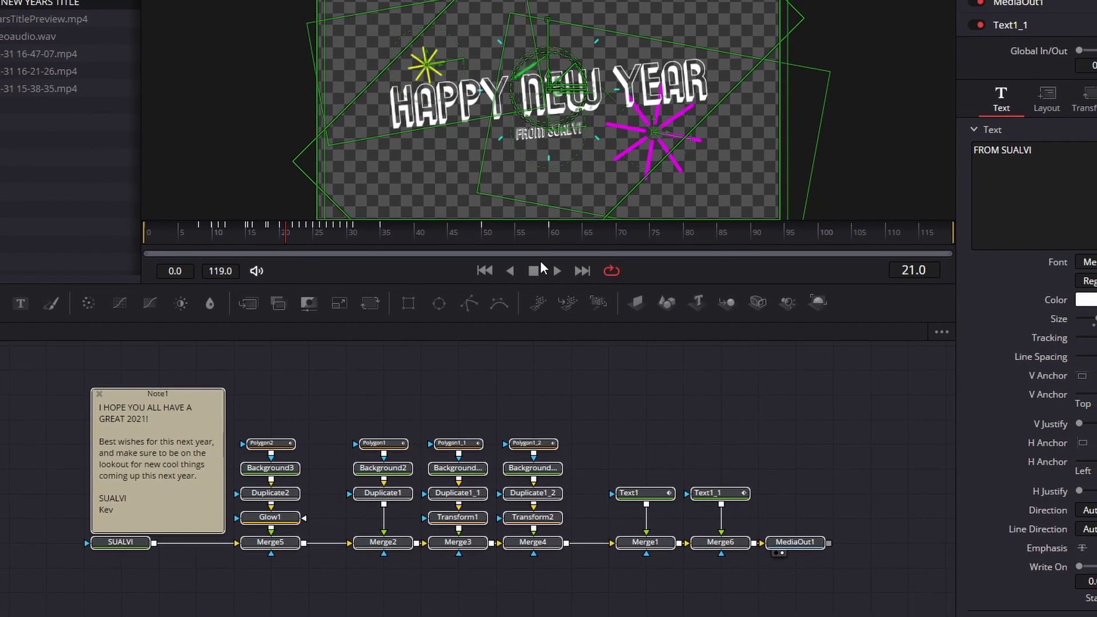
scroll(1012, 289, "down", 5)
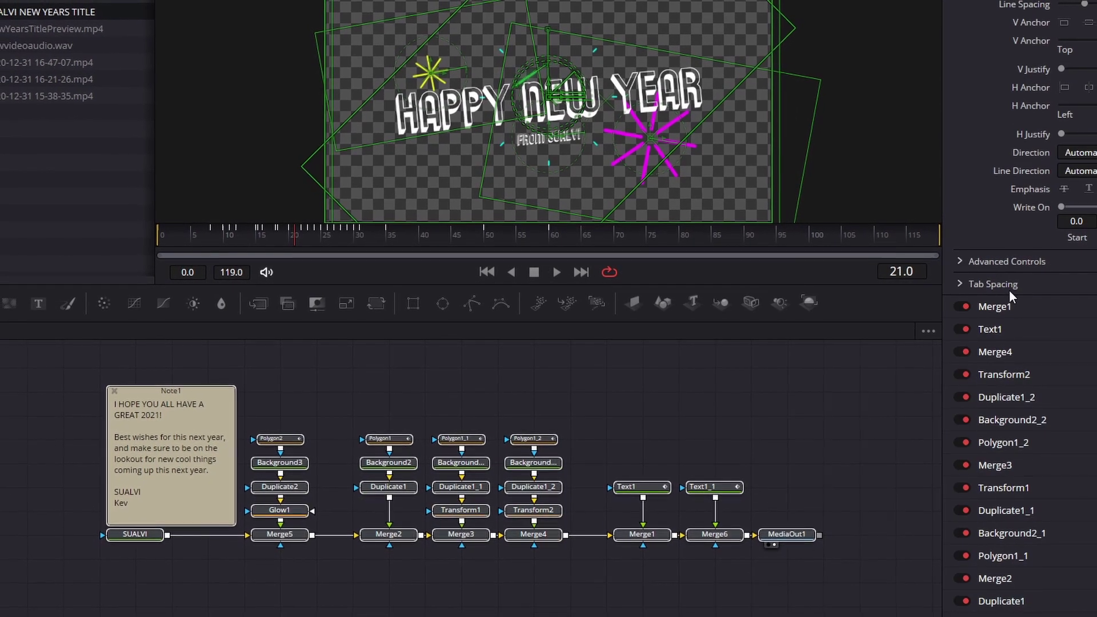
scroll(994, 239, "up", 3)
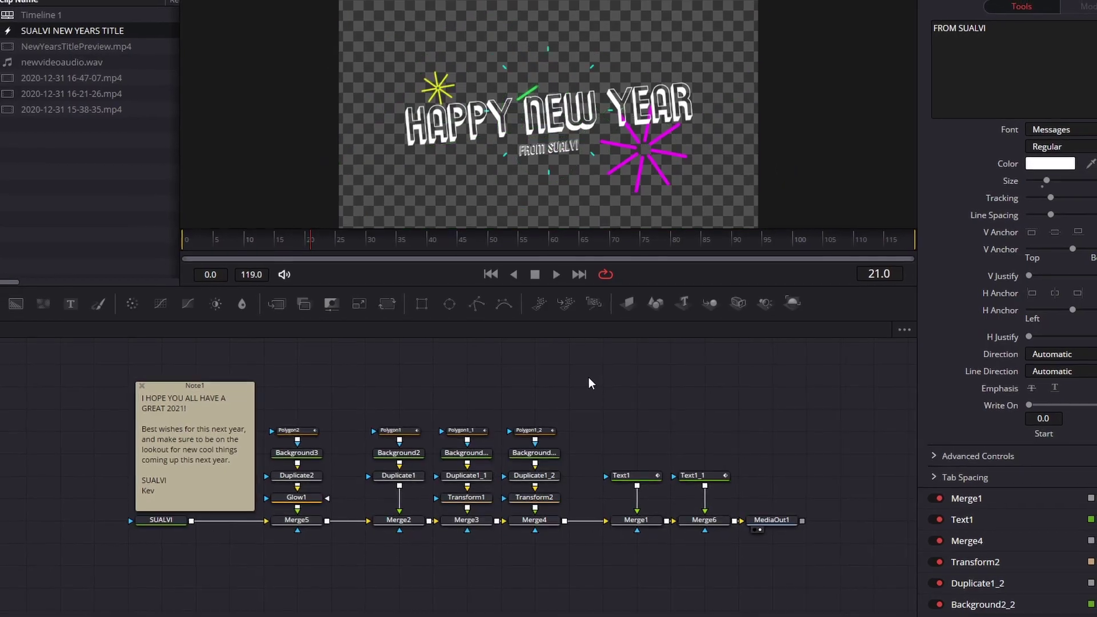